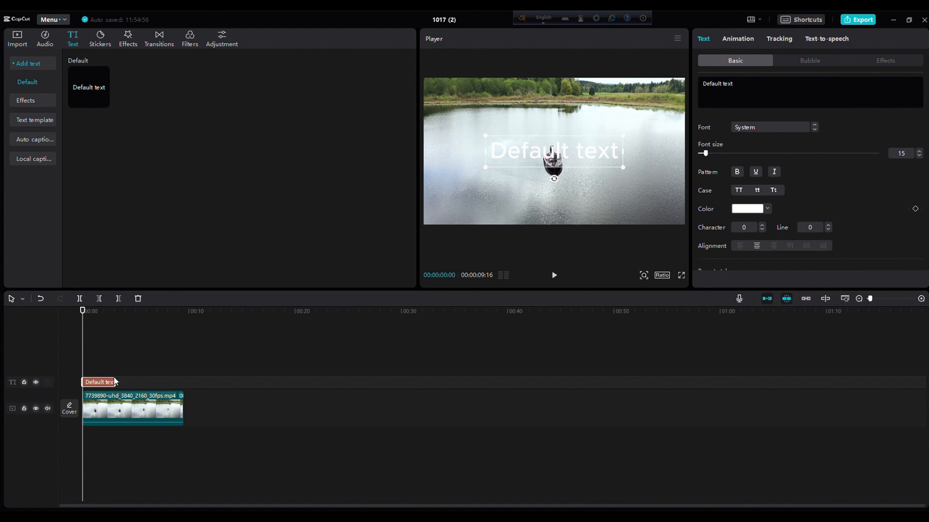
# Extend the default text clip to nearly the end of the lake video and move the text to the lower part of the frame
pyautogui.click(117, 374)
pyautogui.click(109, 384)
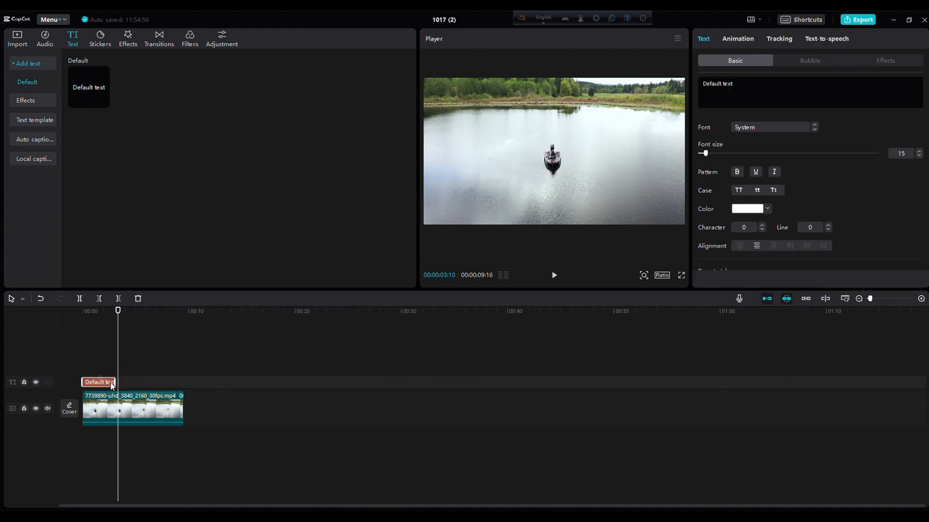
pyautogui.moveTo(114, 384); pyautogui.dragTo(181, 383)
pyautogui.moveTo(589, 144); pyautogui.dragTo(589, 193)
# Replace the default text with "cinematic" and set its font to Futura Bold
pyautogui.hotkey('ctrl', 'a')
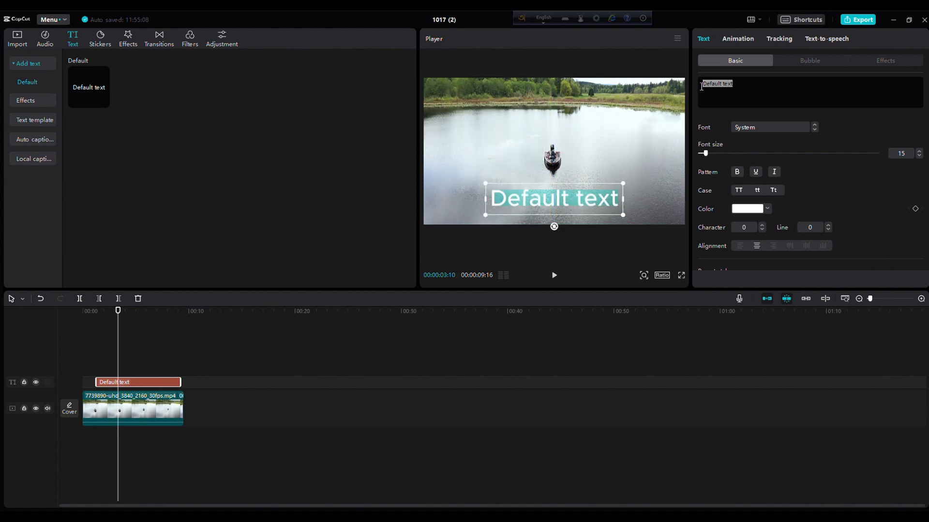
pyautogui.write('cin')
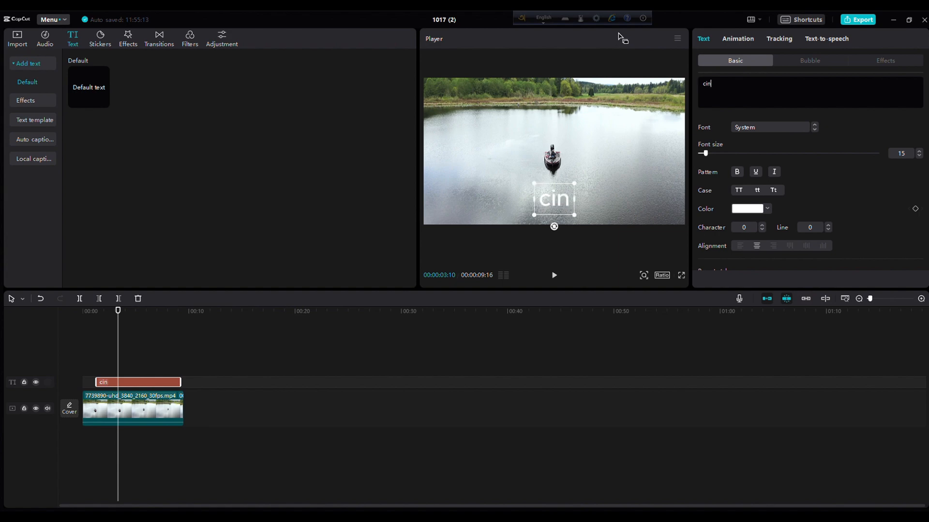
pyautogui.write('ematic')
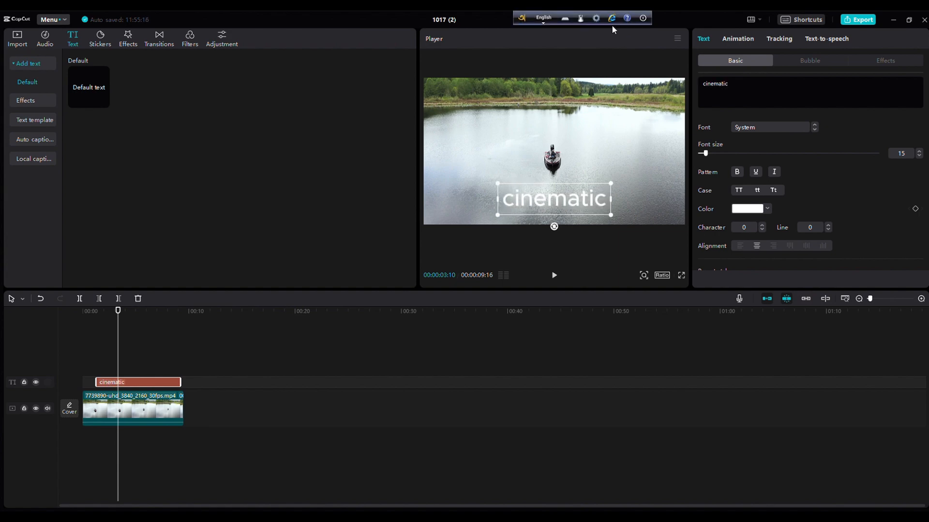
pyautogui.click(757, 125)
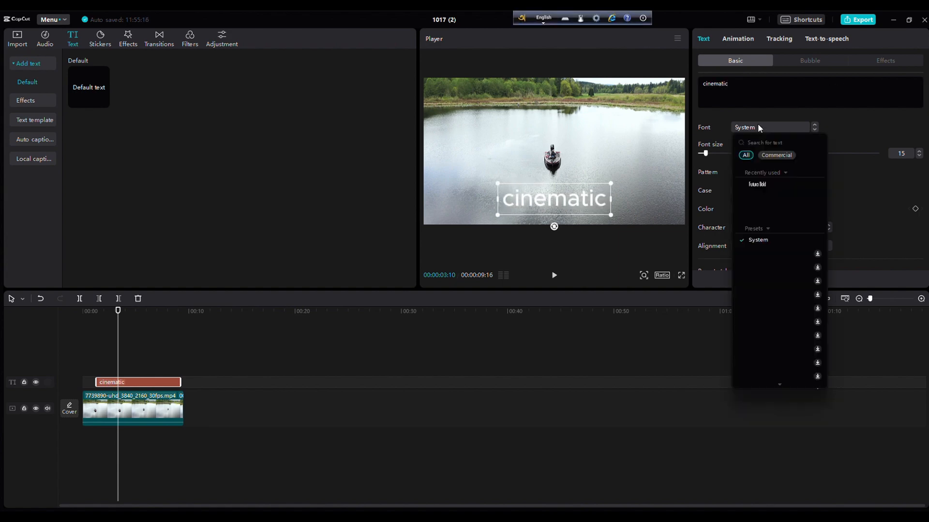
pyautogui.click(759, 182)
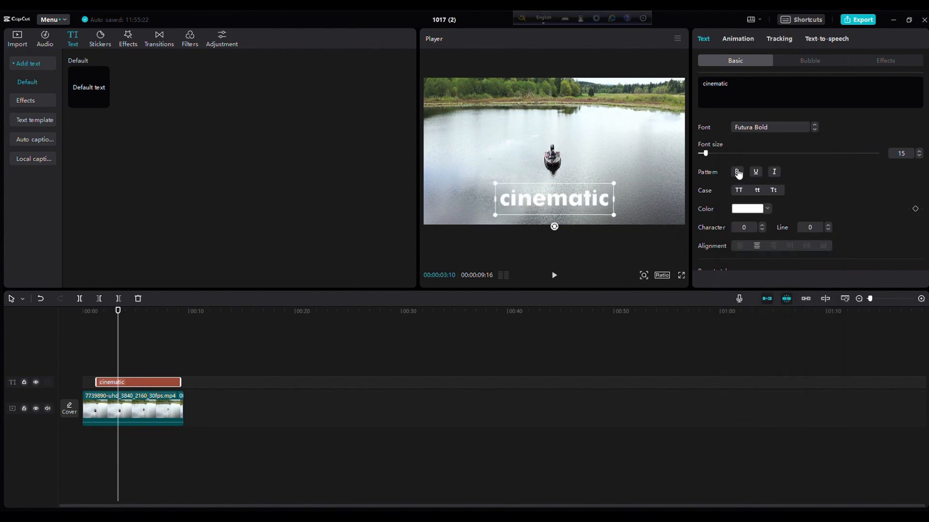
# Enable a glow on the text with color EA7D7D, intensity 55 and range 41
pyautogui.scroll(-3, 742, 185)
pyautogui.scroll(-5, 742, 187)
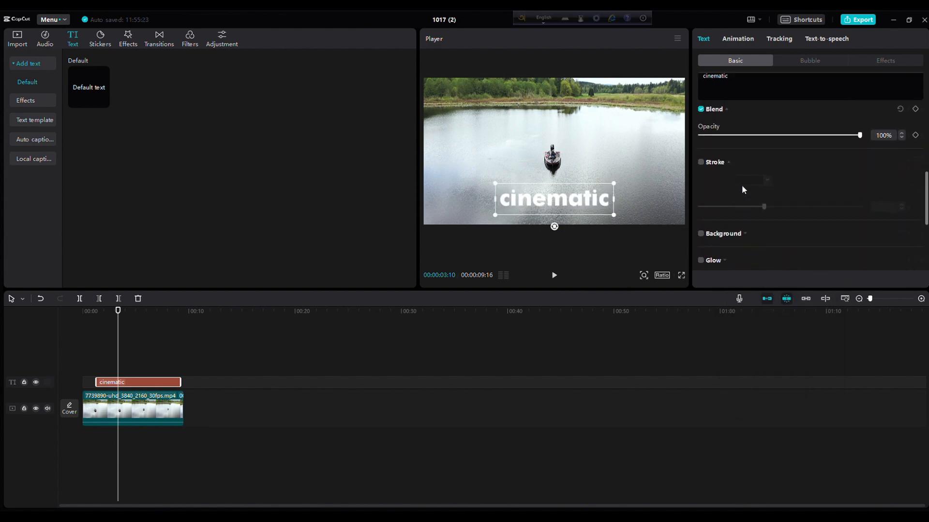
pyautogui.scroll(-3, 741, 184)
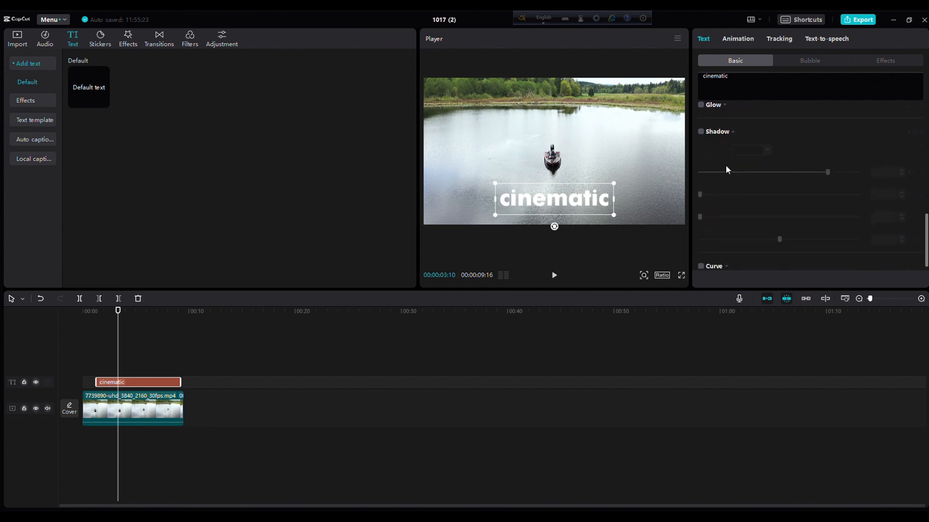
pyautogui.click(701, 105)
pyautogui.click(750, 167)
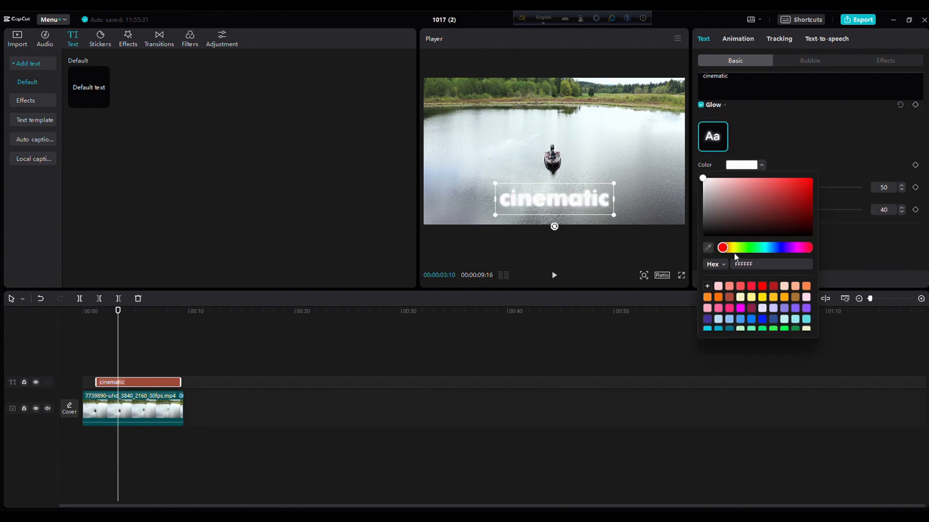
pyautogui.moveTo(704, 180); pyautogui.dragTo(755, 185)
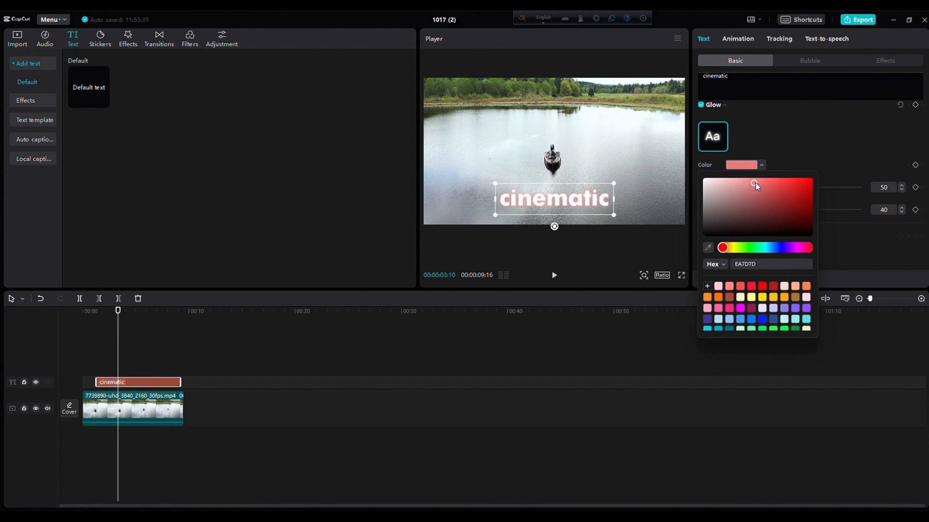
pyautogui.click(814, 130)
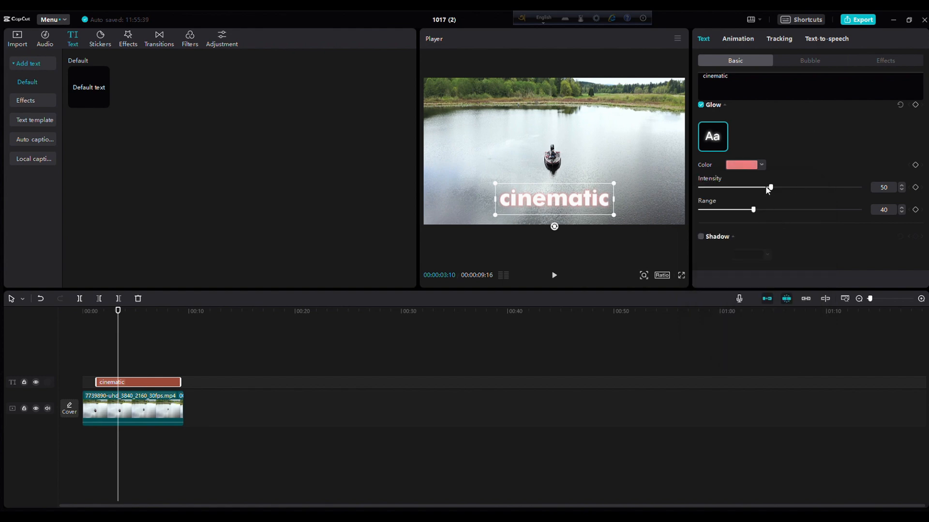
pyautogui.moveTo(791, 192); pyautogui.dragTo(759, 211)
# Enable a black text shadow with 67% opacity, 54% blurriness, distance 15 and an angle of -6°
pyautogui.scroll(-3, 747, 223)
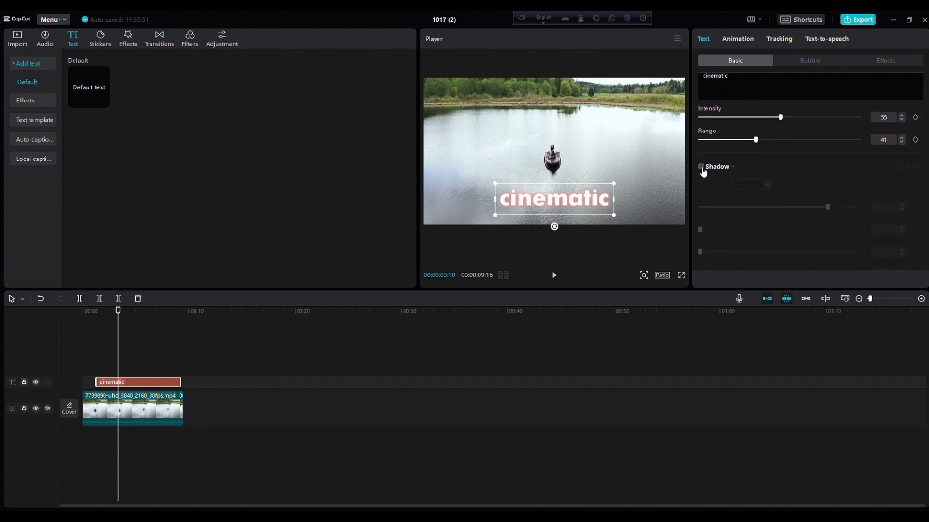
pyautogui.click(701, 167)
pyautogui.moveTo(805, 207); pyautogui.dragTo(778, 241)
pyautogui.scroll(-1, 725, 254)
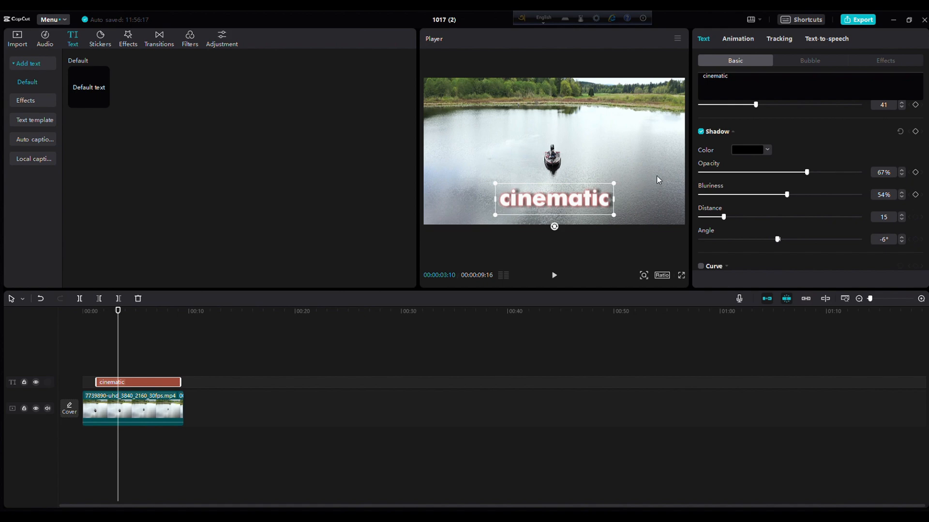
# Change the text glow to a deeper red and set its intensity to 51
pyautogui.scroll(3, 741, 184)
pyautogui.click(741, 165)
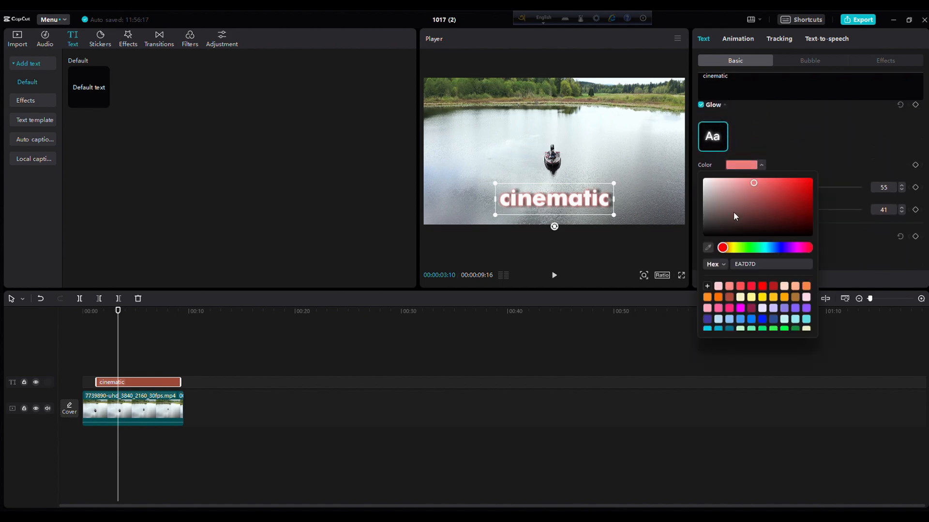
pyautogui.moveTo(756, 188)
pyautogui.mouseDown()
pyautogui.moveTo(808, 200)
pyautogui.moveTo(737, 234)
pyautogui.moveTo(722, 202)
pyautogui.moveTo(772, 198)
pyautogui.moveTo(740, 193)
pyautogui.moveTo(766, 188)
pyautogui.moveTo(731, 189)
pyautogui.moveTo(772, 189)
pyautogui.mouseUp()
pyautogui.click(780, 140)
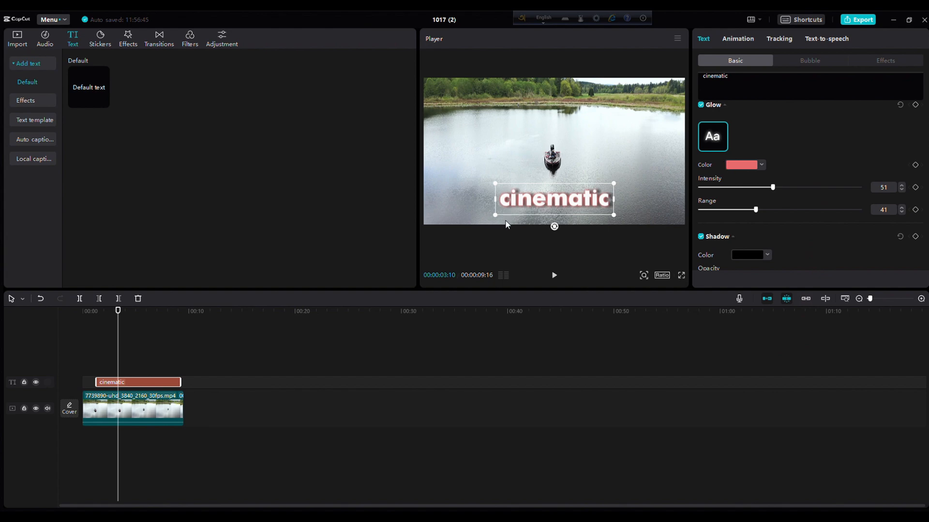
# Convert the "cinematic" text clip into a compound clip and apply a Mirror mask to it
pyautogui.rightClick(171, 383)
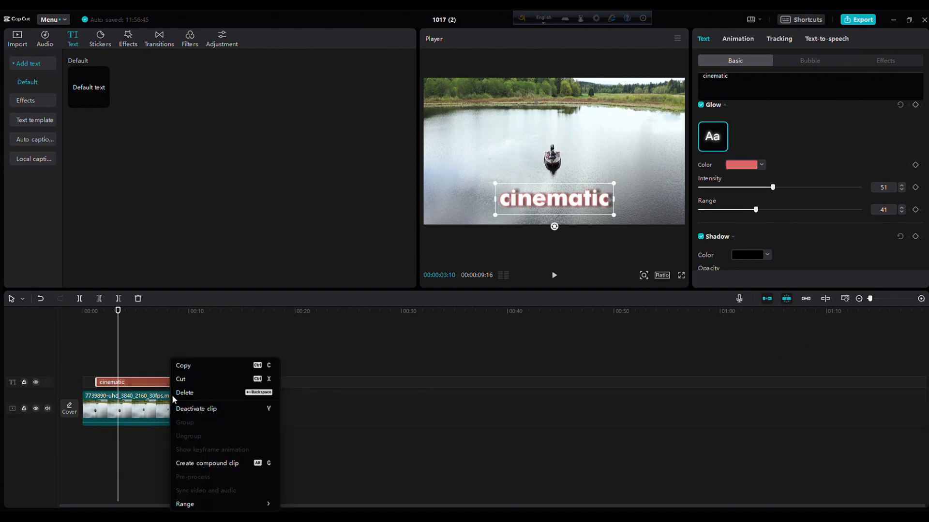
pyautogui.click(194, 465)
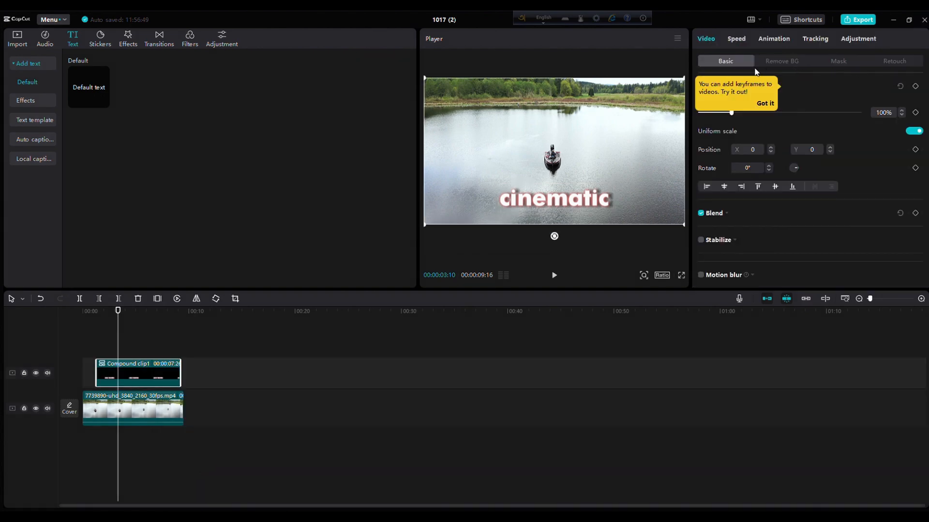
pyautogui.click(840, 62)
pyautogui.click(840, 62)
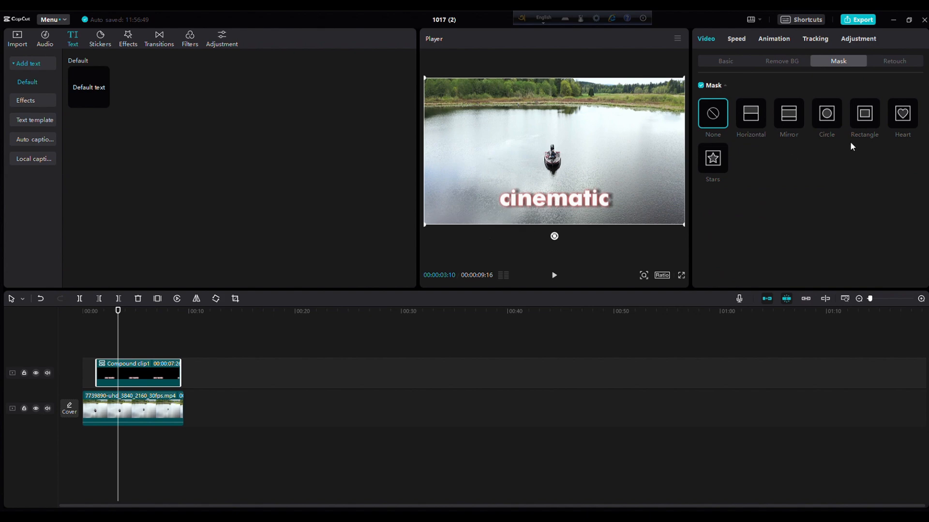
pyautogui.click(789, 116)
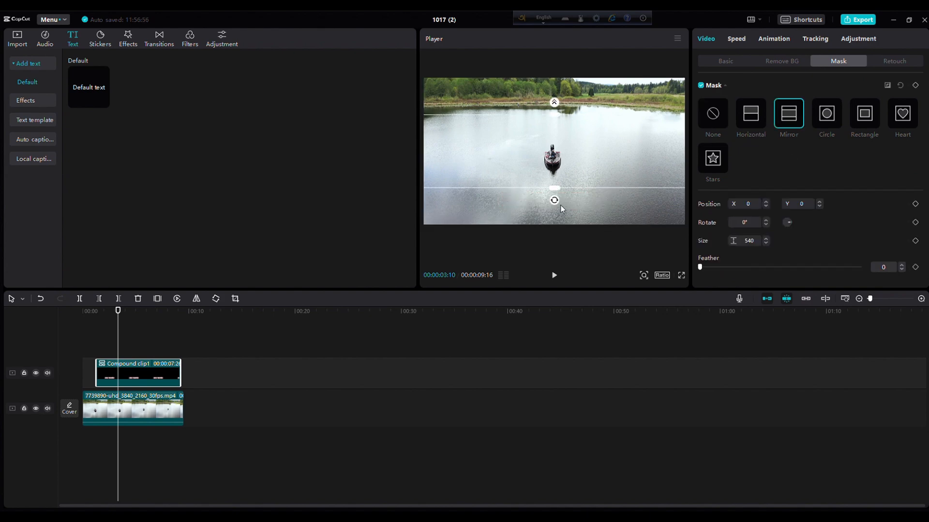
# Narrow the mirror mask to size 132 and place it at Y -261, over the upper edge of the text
pyautogui.moveTo(550, 147); pyautogui.dragTo(549, 158)
pyautogui.moveTo(557, 122); pyautogui.dragTo(555, 150)
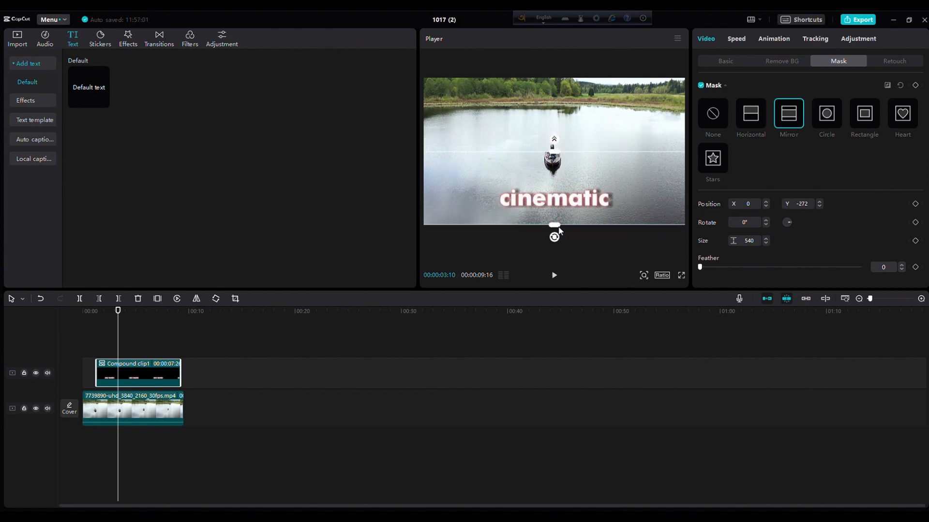
pyautogui.moveTo(559, 231); pyautogui.dragTo(562, 198)
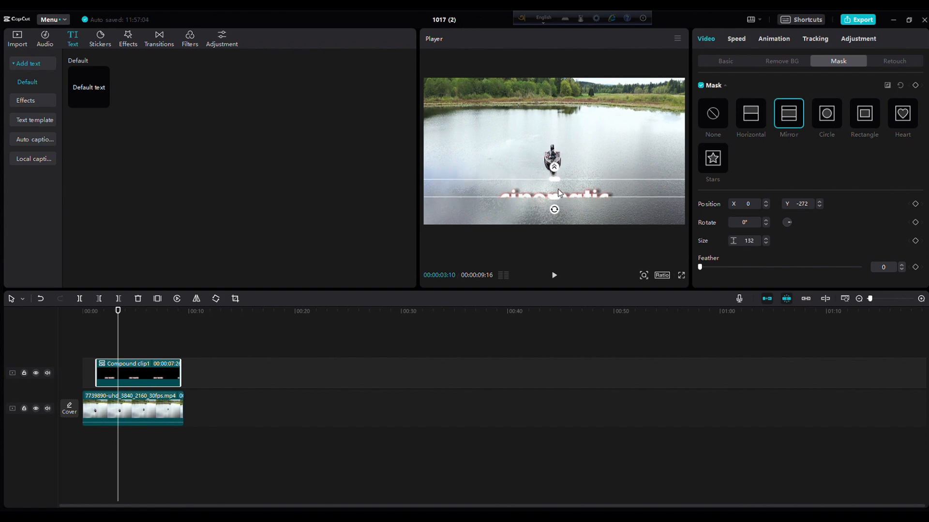
pyautogui.moveTo(558, 189); pyautogui.dragTo(560, 188)
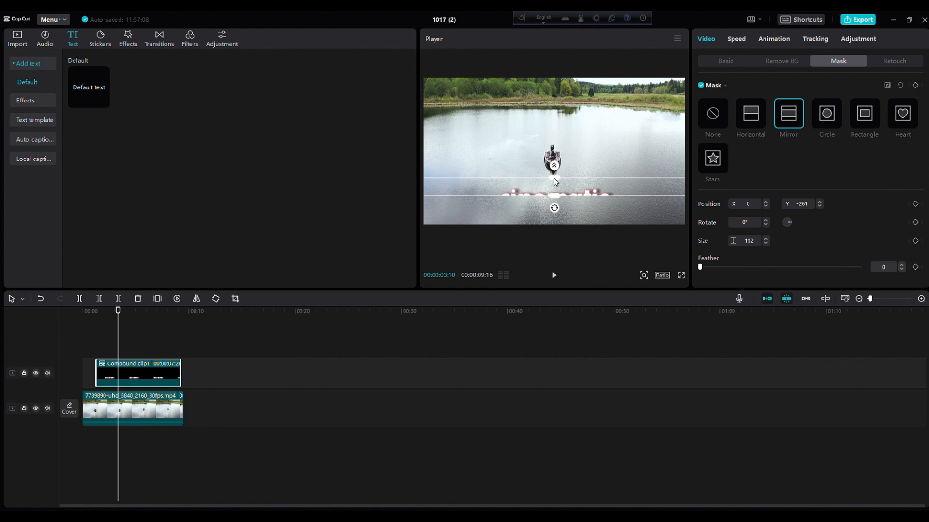
# Keyframe the mask at 00:00:01:10, rotated 32° and moved off the text to X 855, Y 429
pyautogui.moveTo(116, 355); pyautogui.dragTo(97, 354)
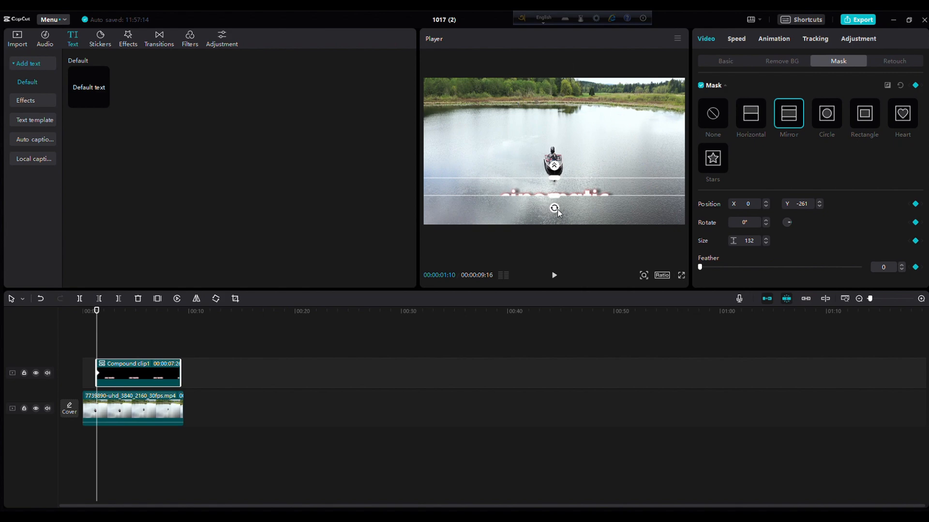
pyautogui.moveTo(557, 212); pyautogui.dragTo(664, 99)
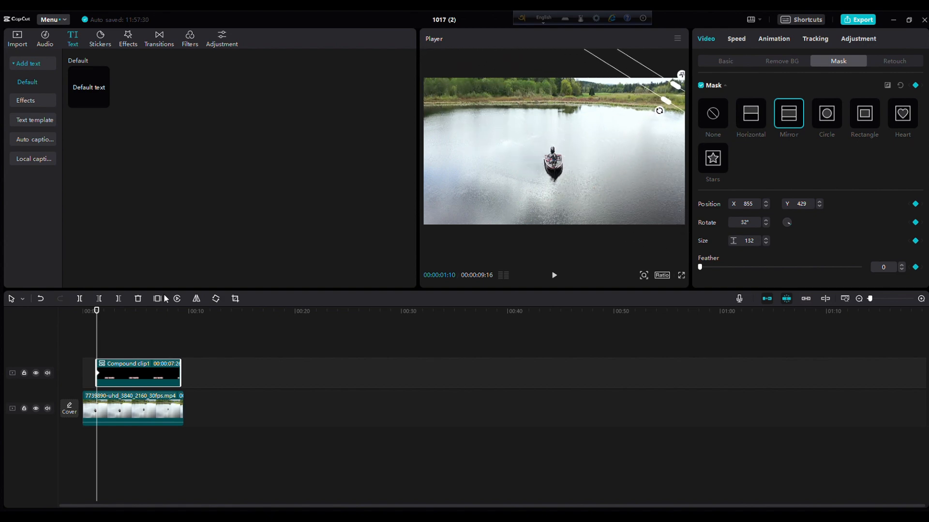
# Add a second mask keyframe at 00:00:07:19 with the mask moved diagonally across to the far left of the text
pyautogui.moveTo(98, 342); pyautogui.dragTo(164, 349)
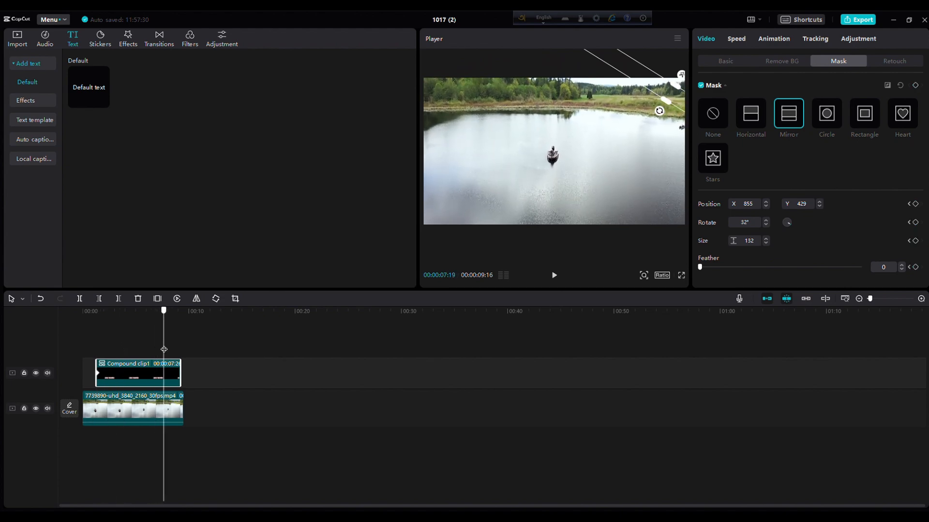
pyautogui.click(915, 85)
pyautogui.moveTo(672, 93); pyautogui.dragTo(454, 193)
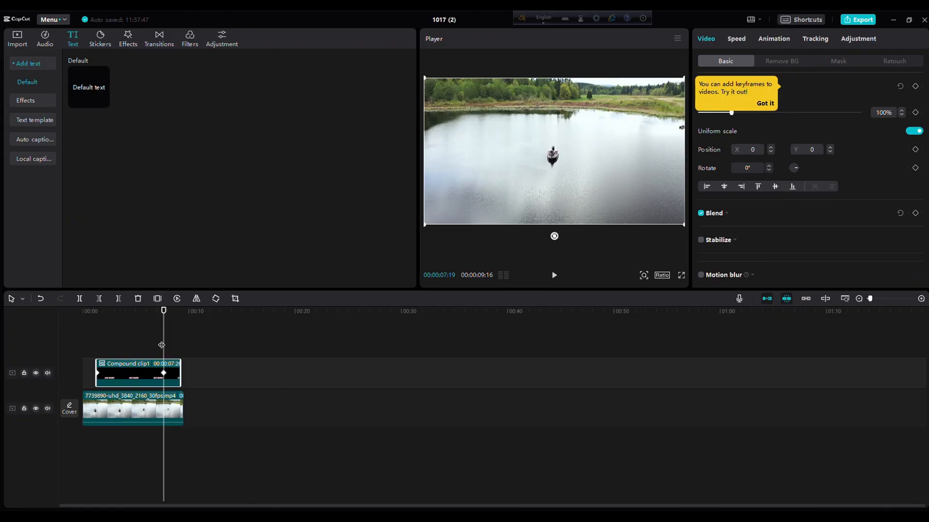
# Play back the mask sweep from 00:00:01:10, then shift the second mask keyframe earlier to about 5.5 seconds
pyautogui.moveTo(164, 311); pyautogui.dragTo(97, 311)
pyautogui.click(554, 276)
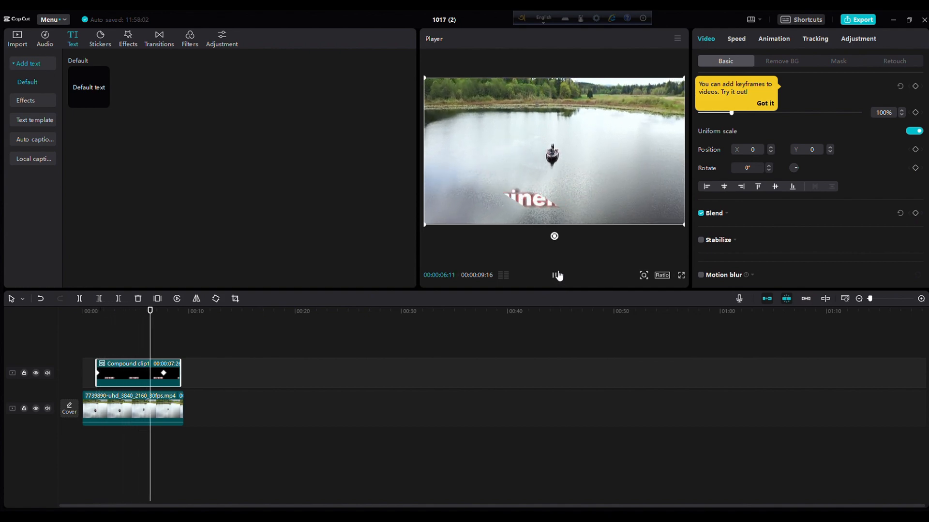
pyautogui.click(556, 276)
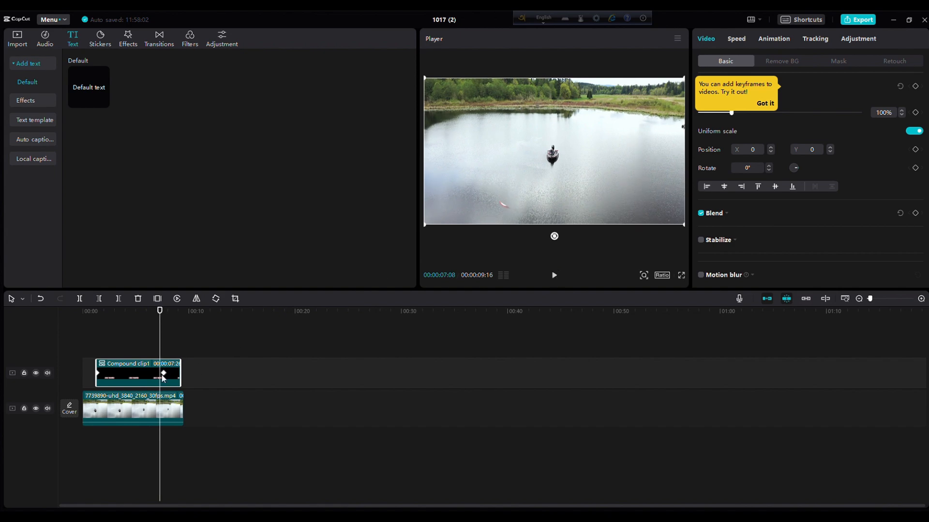
pyautogui.moveTo(163, 375); pyautogui.dragTo(145, 380)
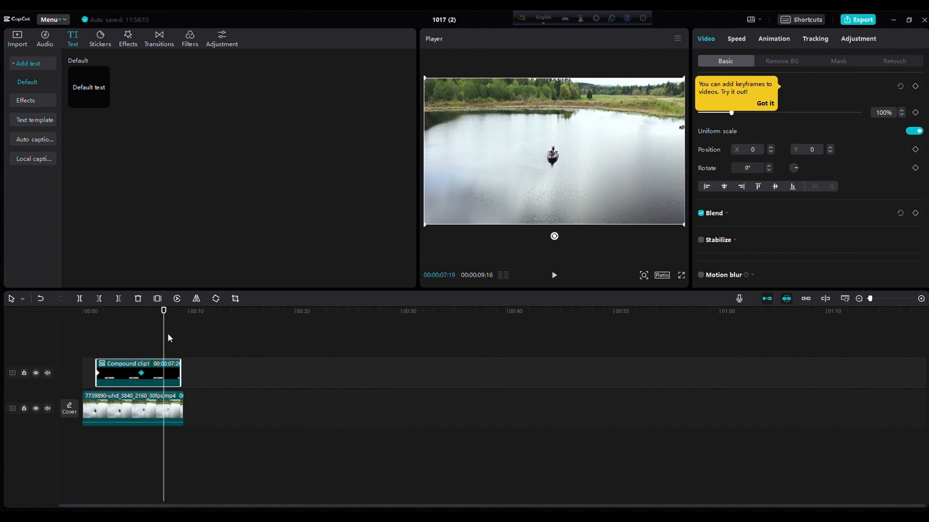
# Replay the faster mask sweep from the start of the compound clip several times to check the text reveal
pyautogui.moveTo(164, 338); pyautogui.dragTo(98, 345)
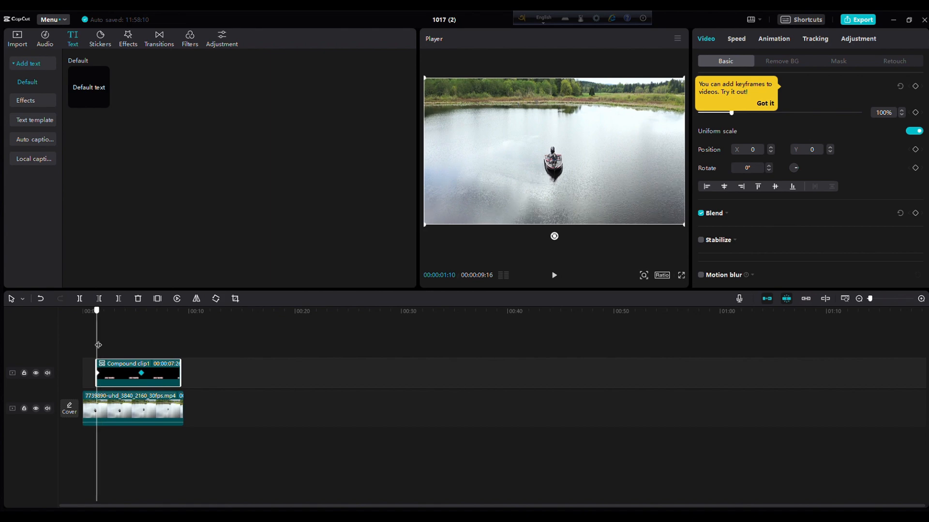
pyautogui.click(554, 276)
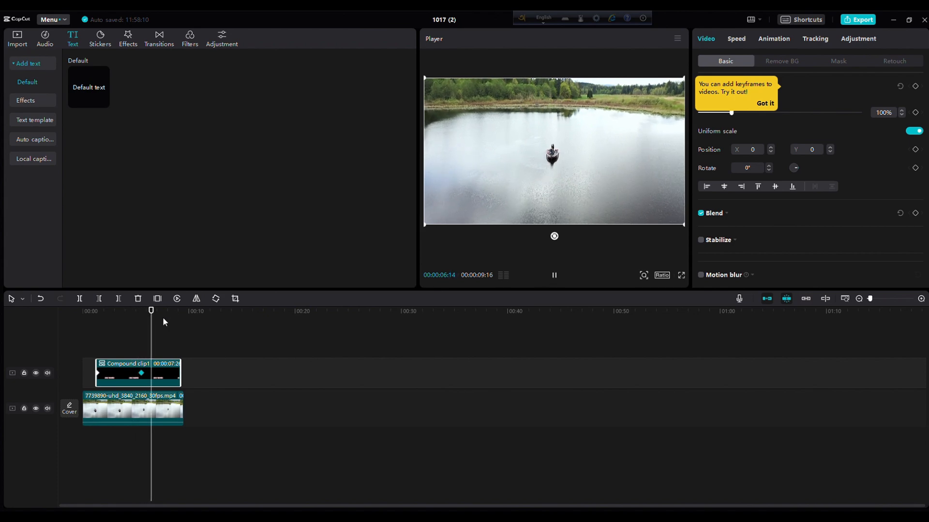
pyautogui.moveTo(161, 333); pyautogui.dragTo(100, 332)
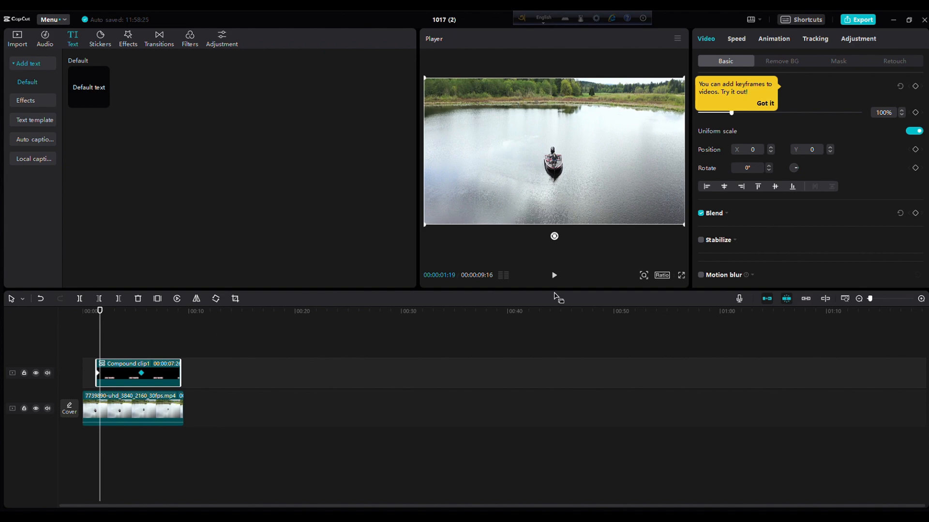
pyautogui.click(555, 276)
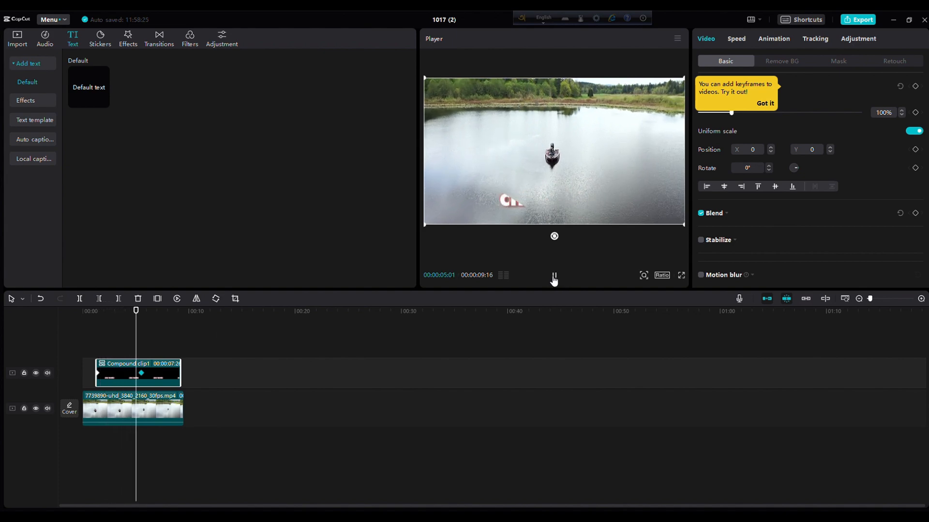
pyautogui.click(554, 277)
pyautogui.moveTo(138, 343); pyautogui.dragTo(96, 343)
pyautogui.click(554, 277)
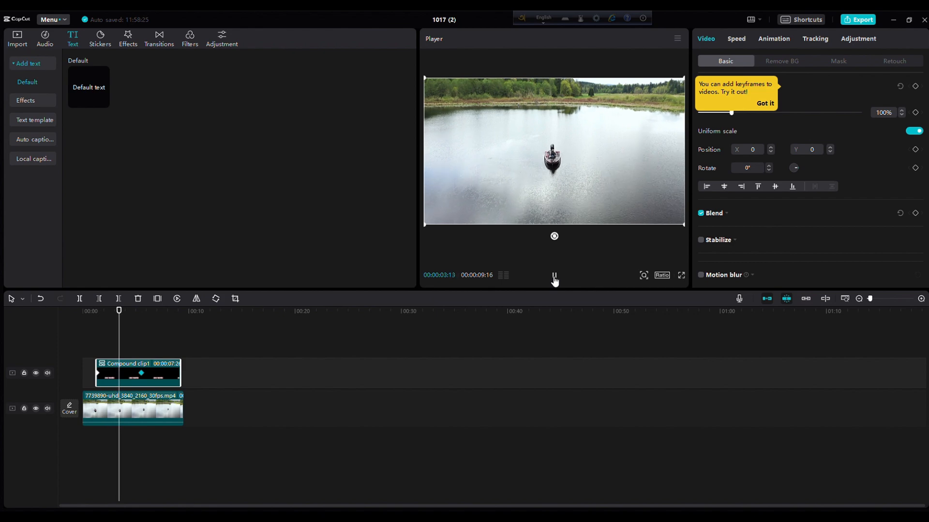
pyautogui.click(554, 278)
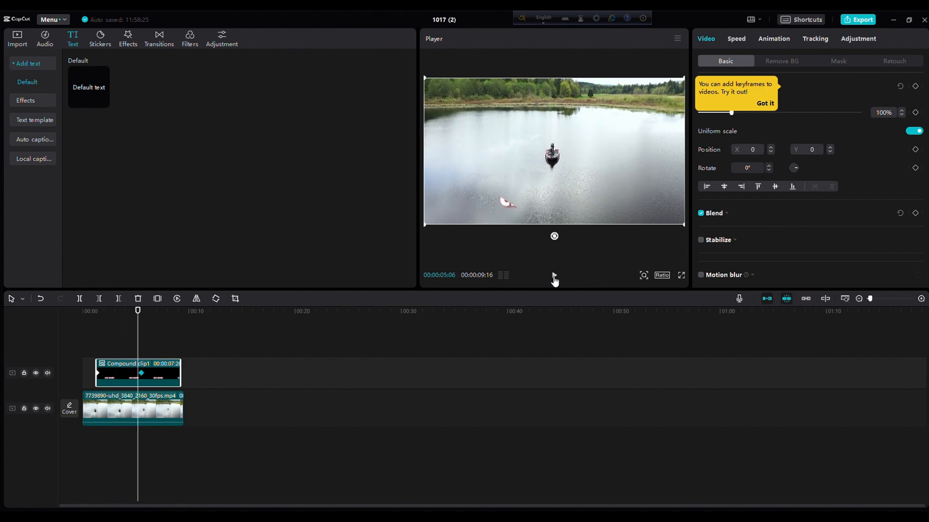
# Play past the end of the mask sweep, then trim the compound clip and the lake video to end at 00:00:05:26
pyautogui.click(554, 277)
pyautogui.click(553, 276)
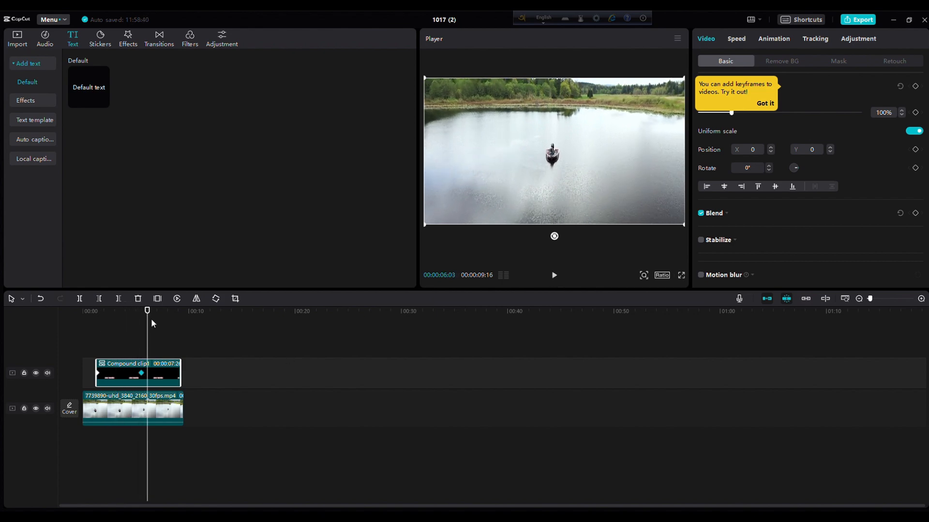
pyautogui.moveTo(149, 326); pyautogui.dragTo(144, 327)
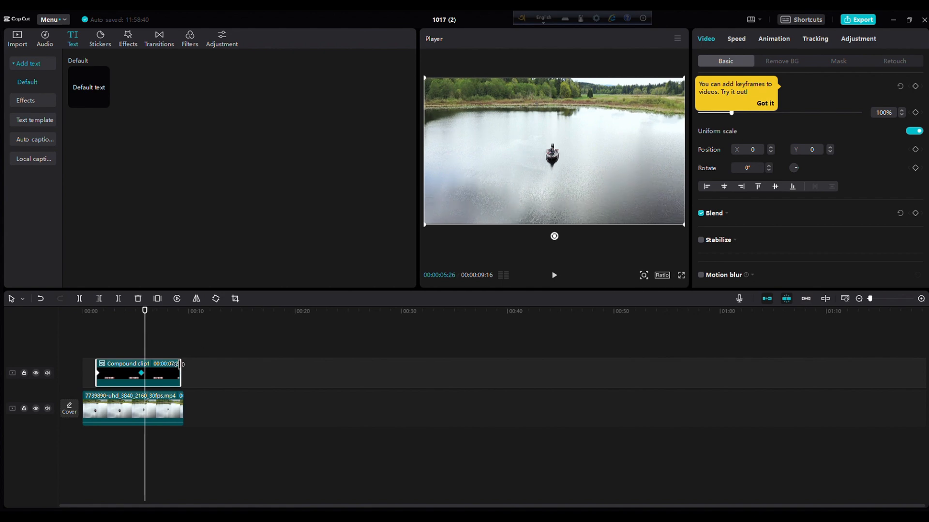
pyautogui.moveTo(181, 363); pyautogui.dragTo(146, 362)
pyautogui.moveTo(183, 400); pyautogui.dragTo(145, 401)
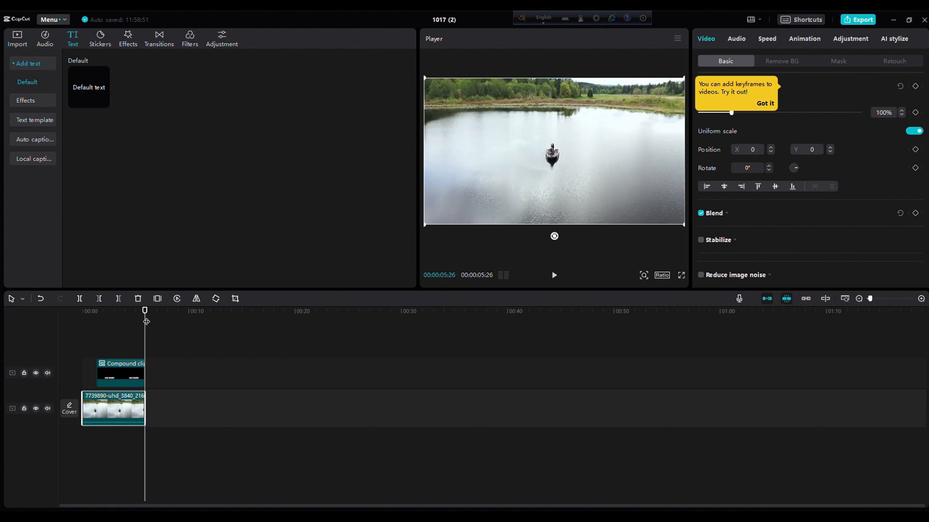
# Return to 00:00:01:10, show the compound clip's keyframe animation and expand the mask's Position X graph
pyautogui.moveTo(145, 323); pyautogui.dragTo(96, 327)
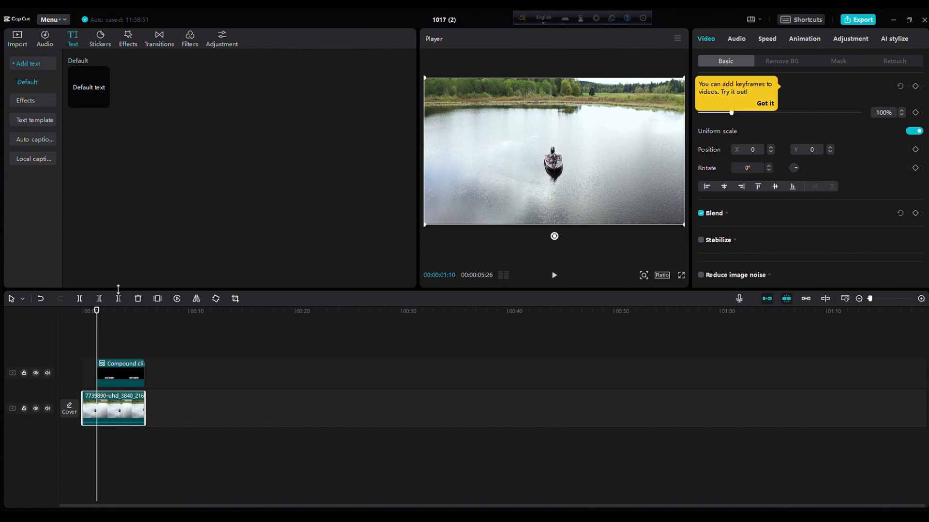
pyautogui.click(103, 373)
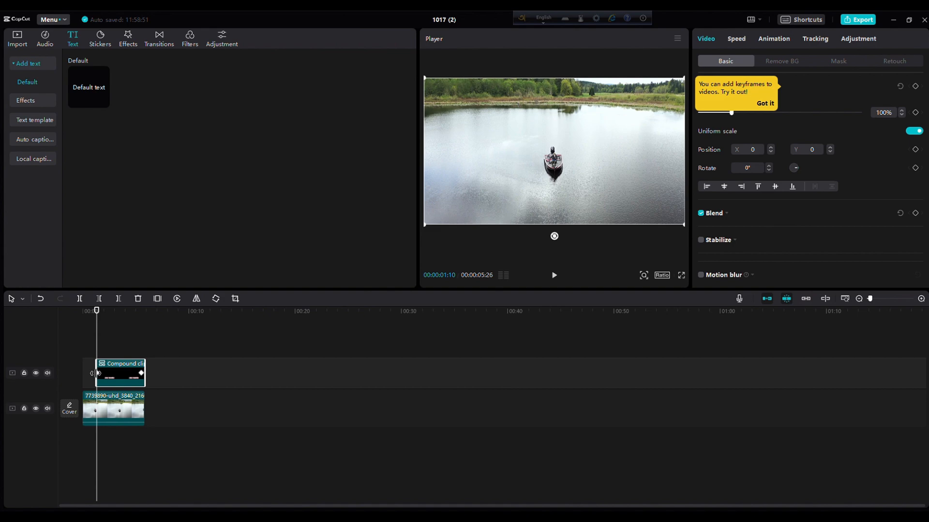
pyautogui.rightClick(99, 373)
pyautogui.click(111, 356)
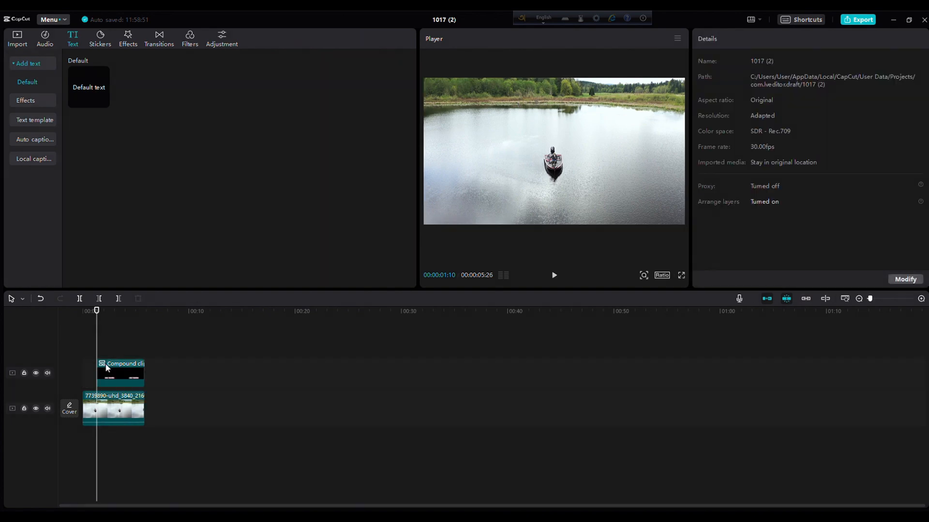
pyautogui.click(102, 366)
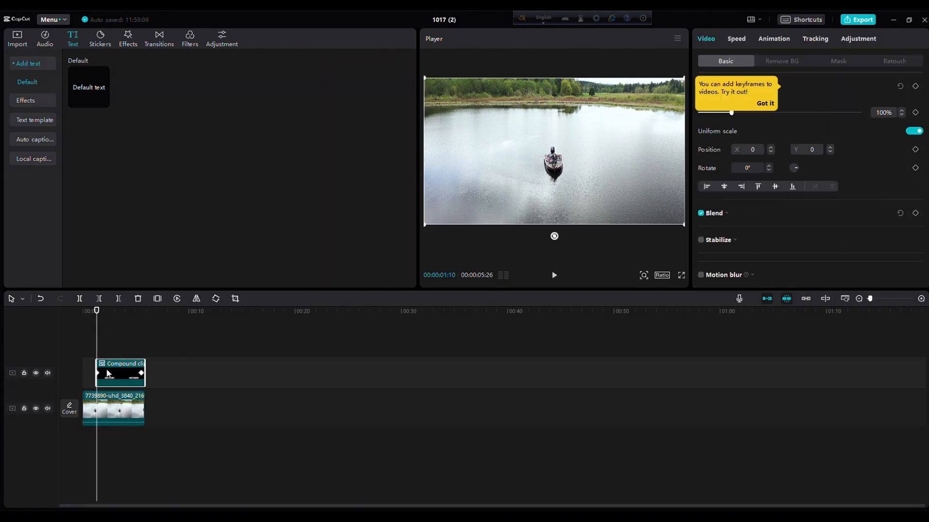
pyautogui.rightClick(101, 362)
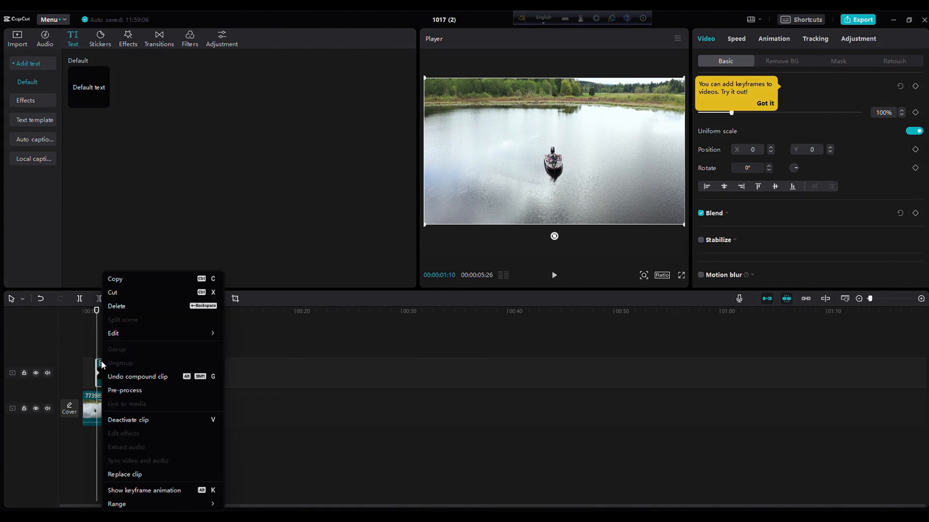
pyautogui.click(131, 490)
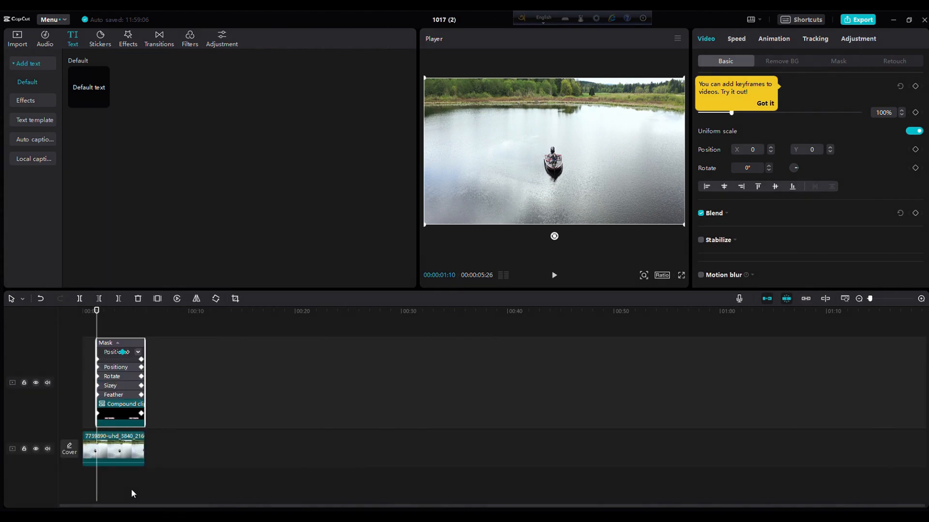
pyautogui.click(131, 353)
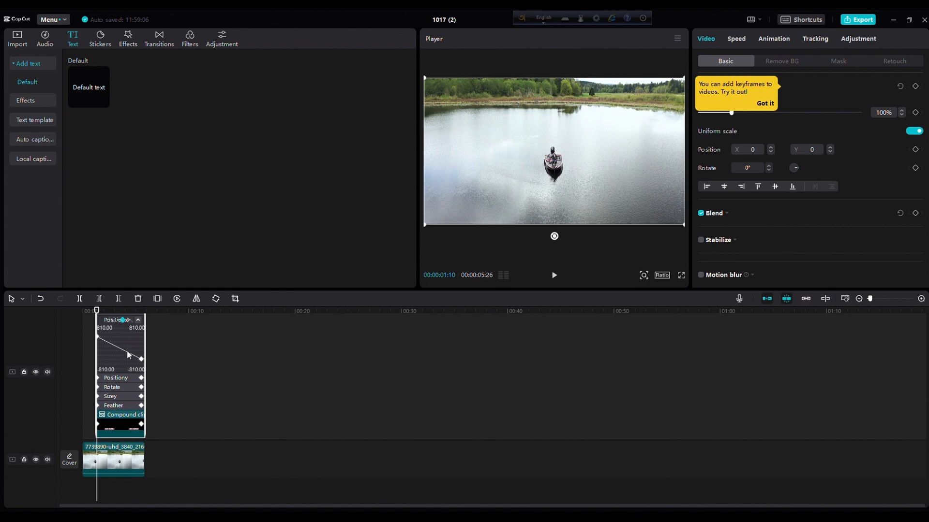
# Extend the compound clip for room, ease Position X into its slightly raised end keyframe with a free curve, and trim the clip back to 00:00:05:26
pyautogui.moveTo(144, 319); pyautogui.dragTo(180, 320)
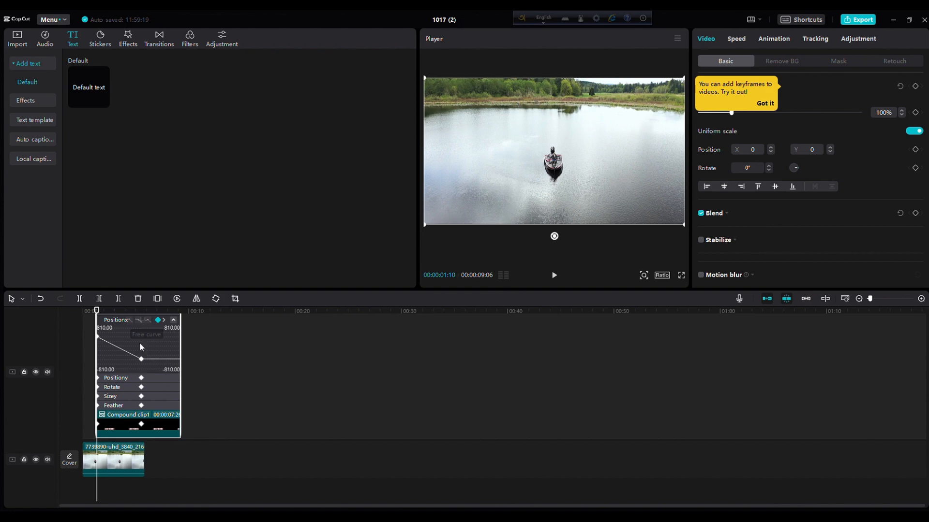
pyautogui.moveTo(141, 358)
pyautogui.mouseDown()
pyautogui.moveTo(127, 360)
pyautogui.moveTo(141, 356)
pyautogui.mouseUp()
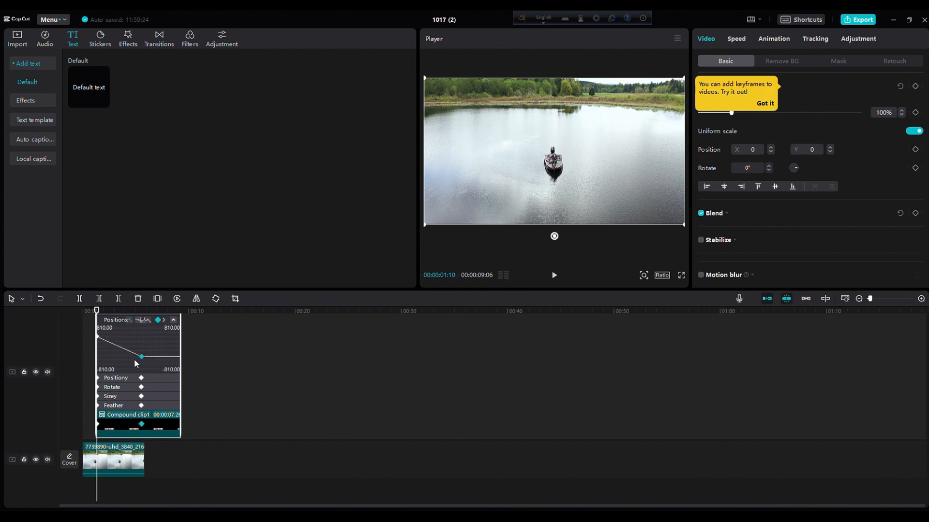
pyautogui.click(148, 320)
pyautogui.moveTo(125, 356); pyautogui.dragTo(116, 356)
pyautogui.moveTo(179, 344); pyautogui.dragTo(142, 348)
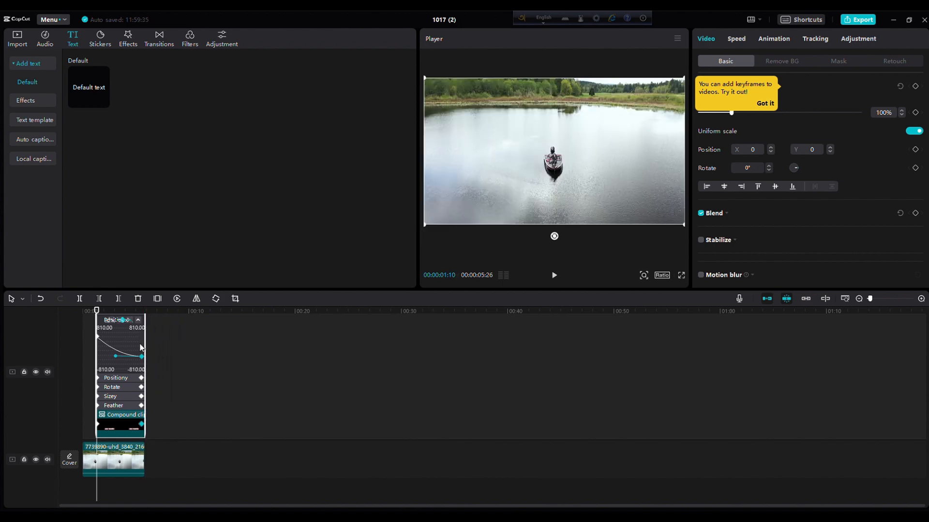
# Hide the compound clip's keyframe animation and play the eased mask sweep from 00:00:01:10 to check the text reveal
pyautogui.rightClick(110, 410)
pyautogui.click(132, 490)
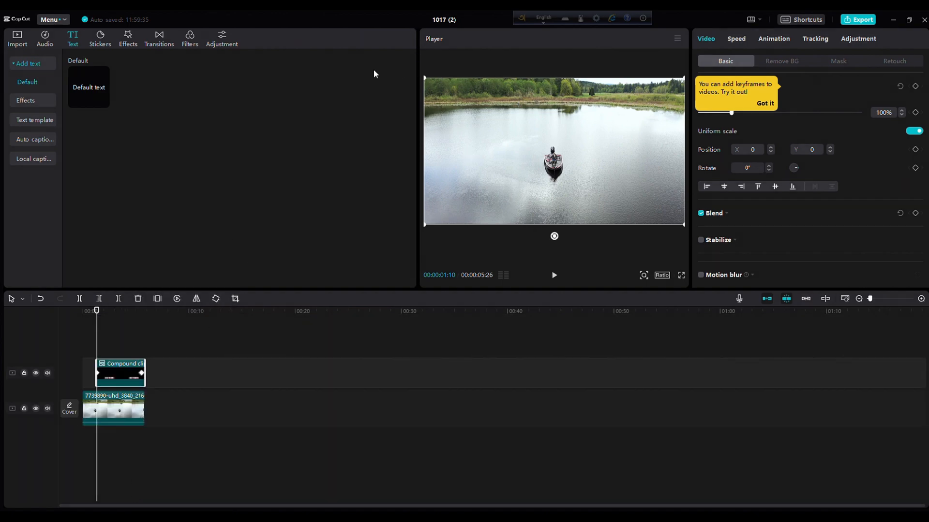
pyautogui.click(554, 276)
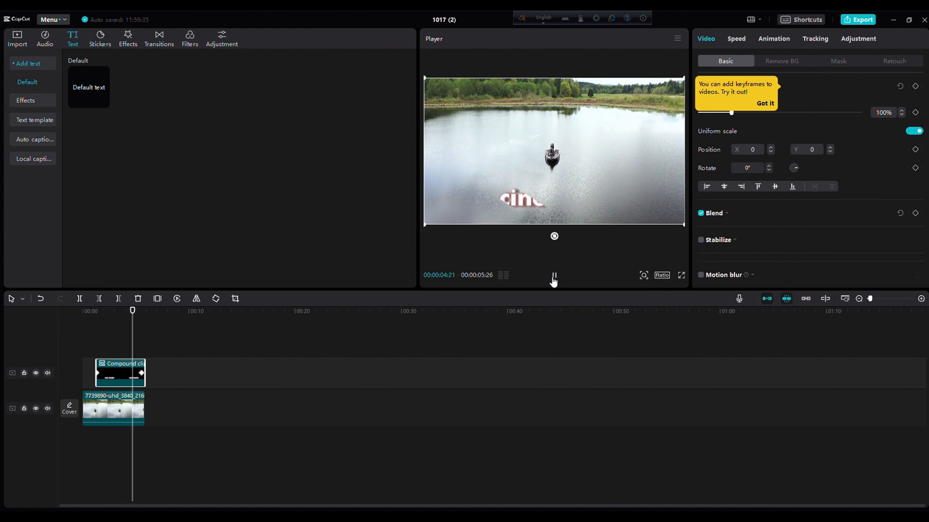
pyautogui.click(554, 277)
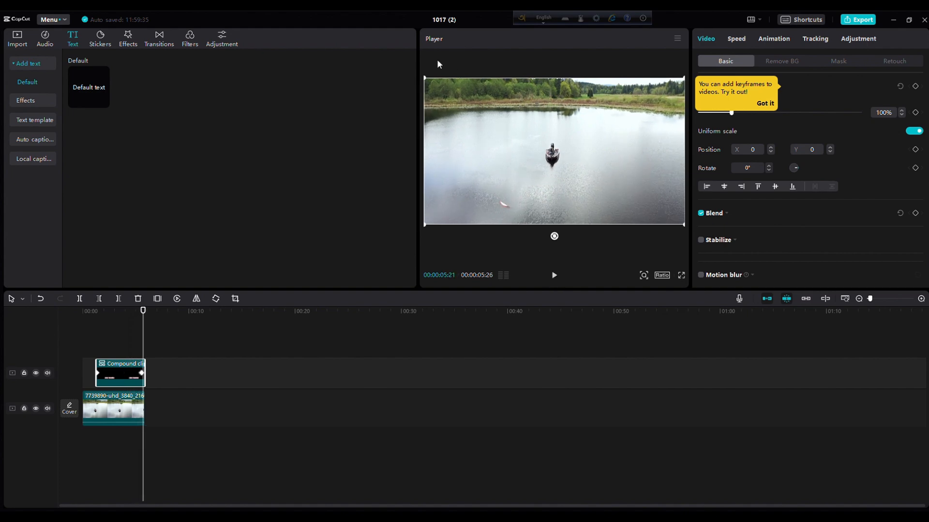